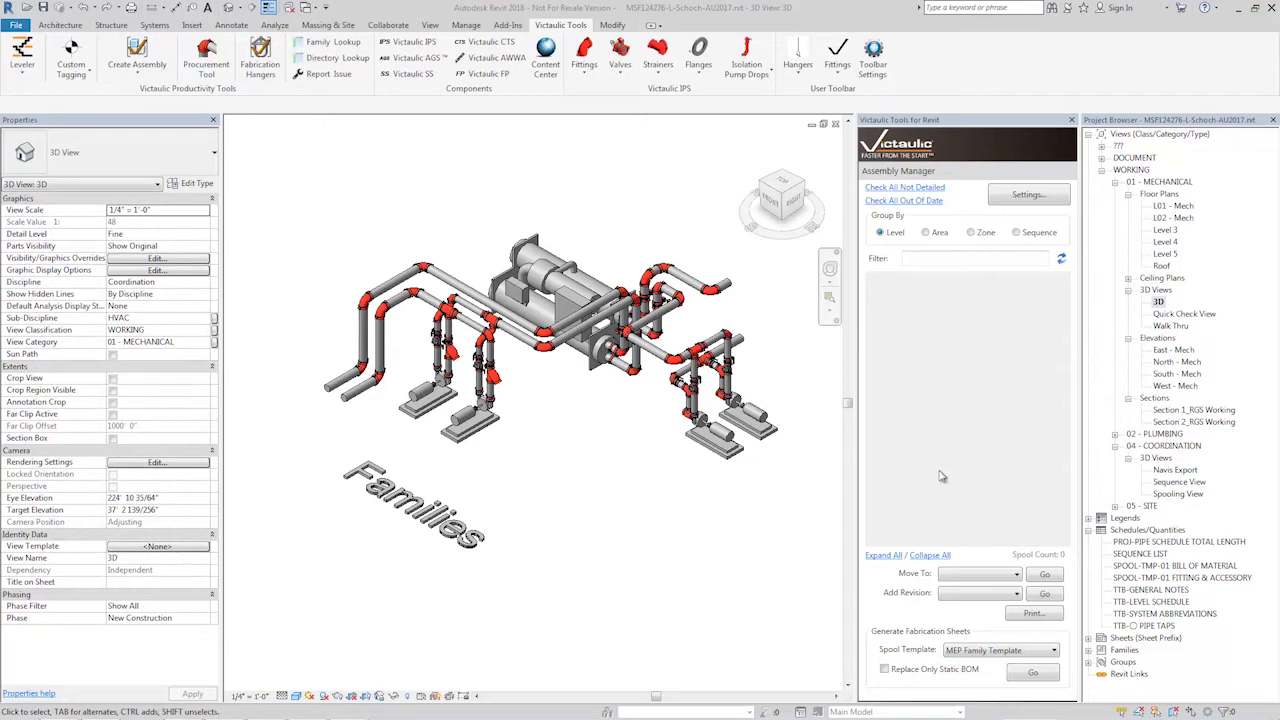
Step: Open the Spooling View from the Project Browser's 3D Views
click(1184, 495)
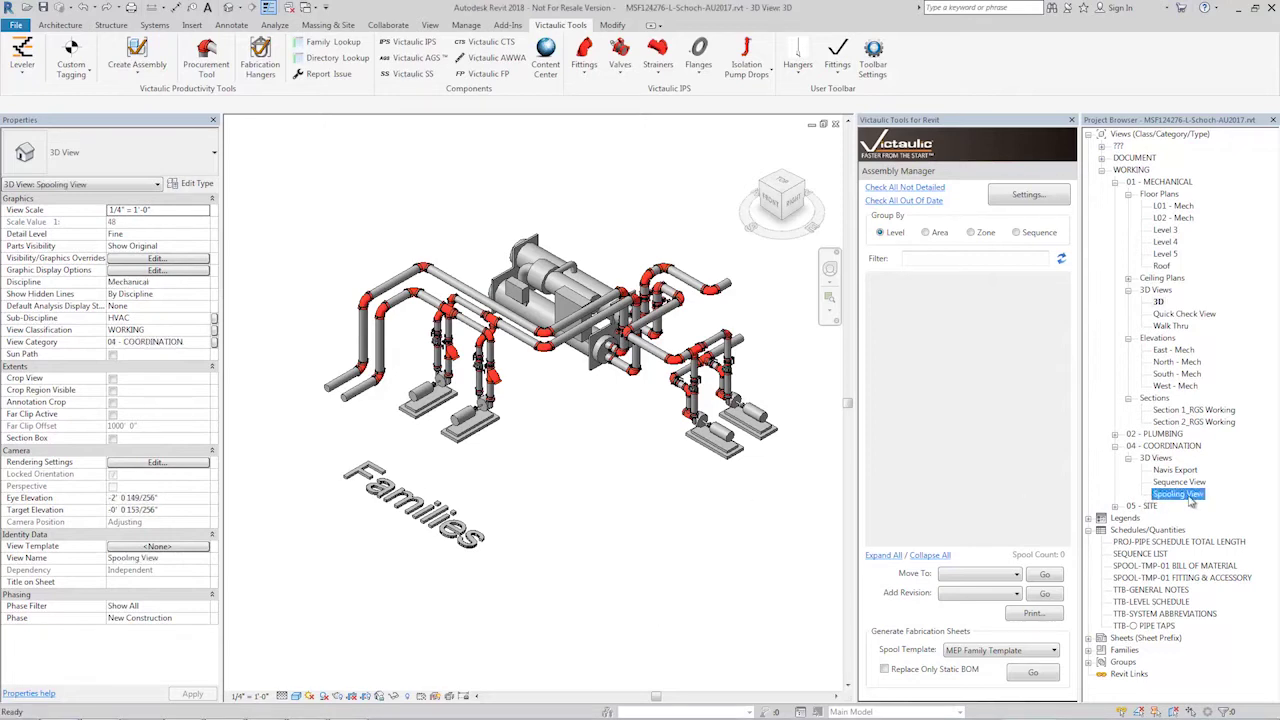
double_click(1188, 497)
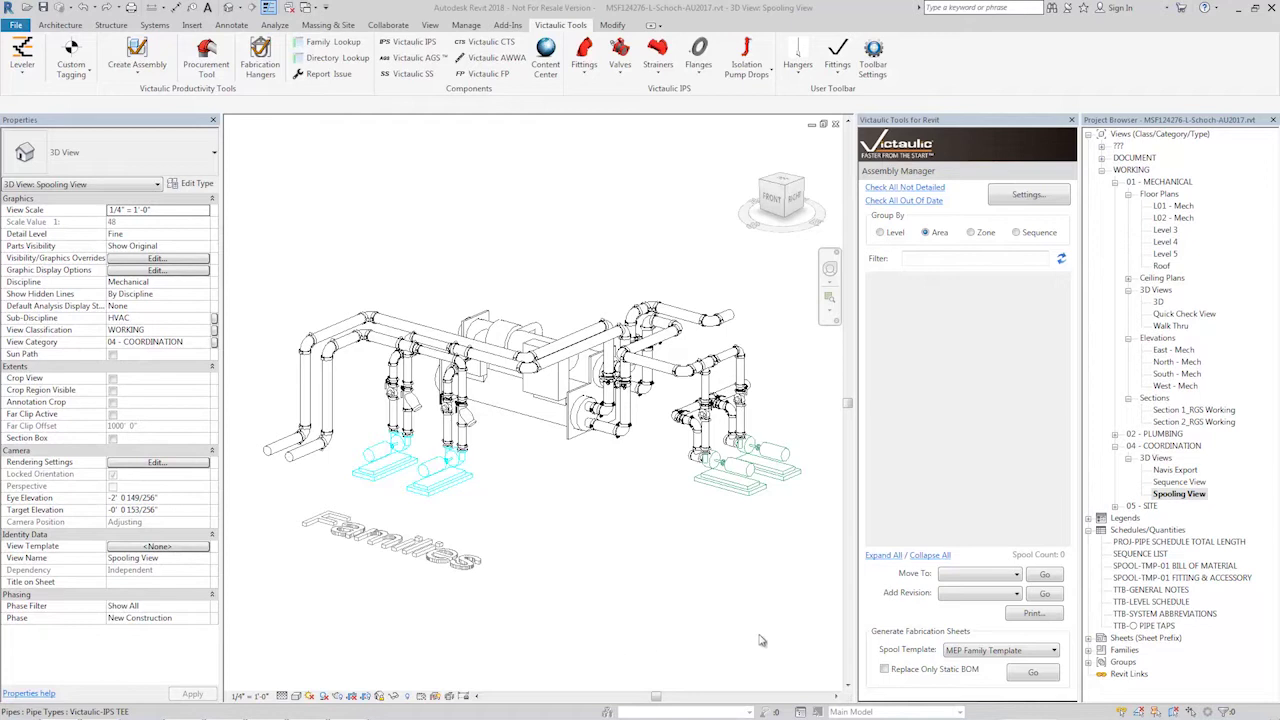
Step: Select the whole vertical pipe run, starting from its reducer fitting
scroll(780, 442, up, 5)
middle_drag(780, 442, 665, 455)
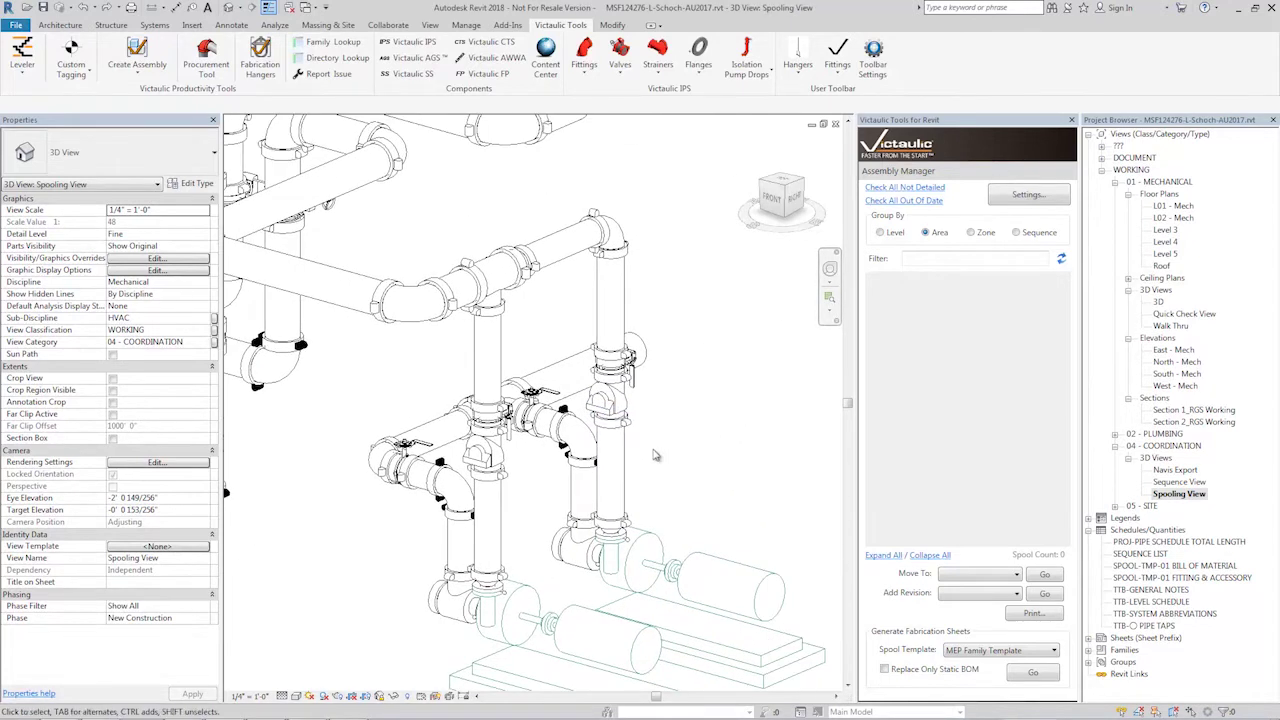
click(609, 531)
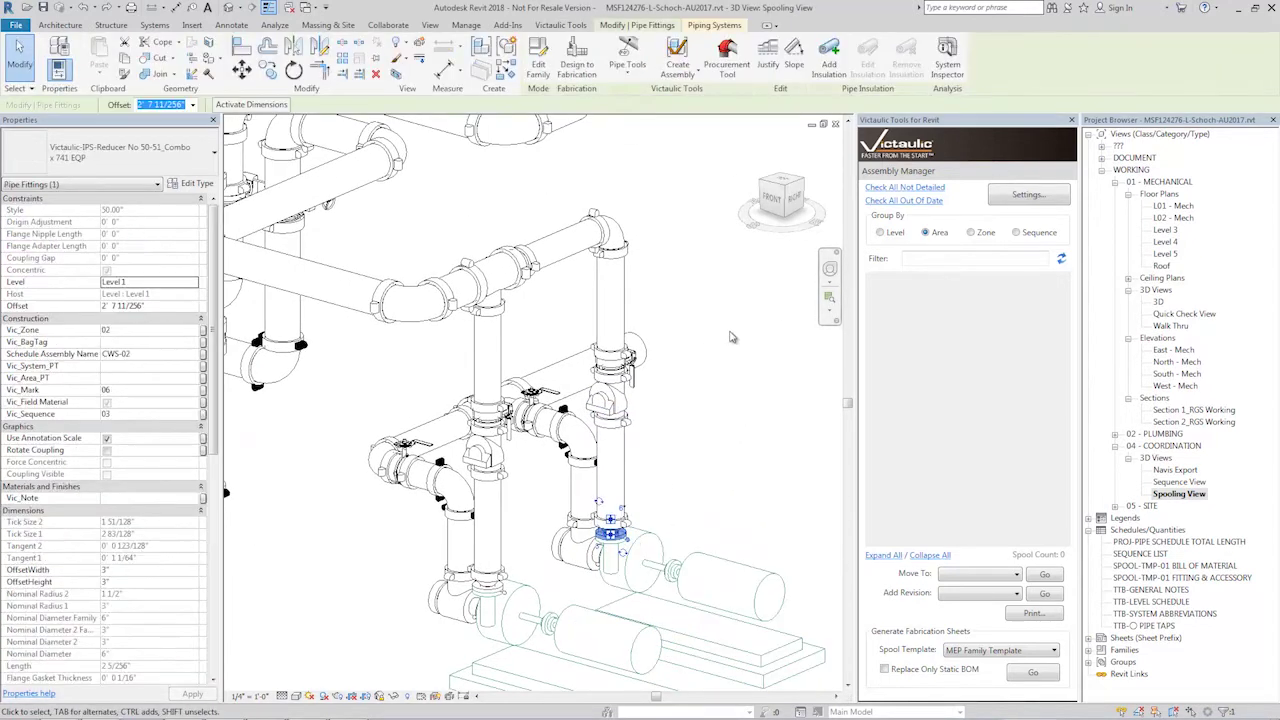
key(Tab)
click(622, 256)
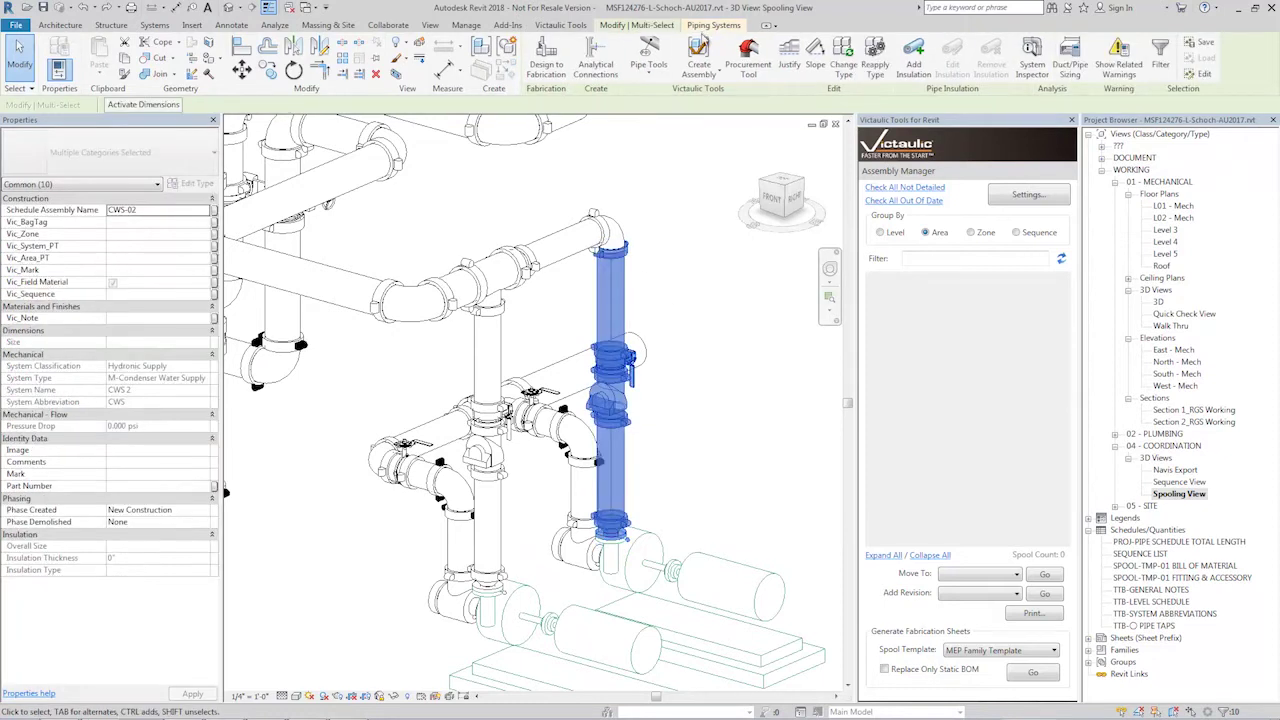
Step: Create the first CWS assembly numbered 01 with Continuous Spooling and Field Material enabled
click(698, 55)
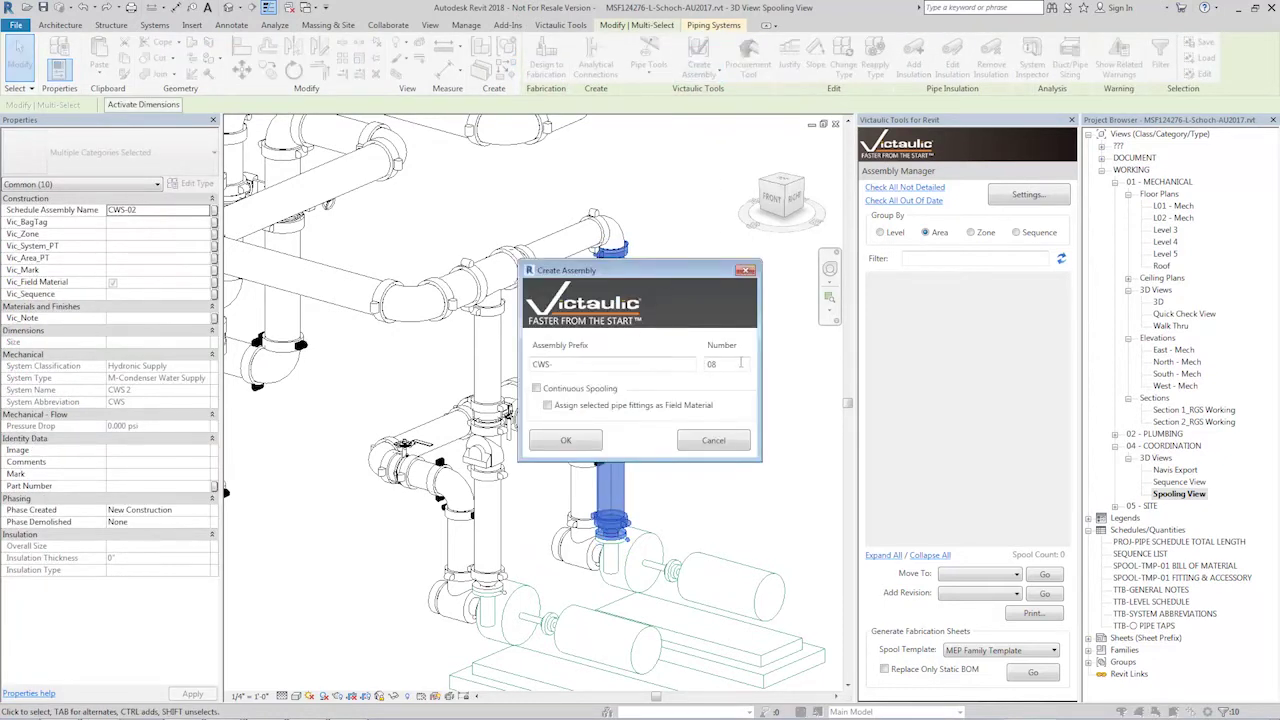
key(Tab)
text(01)
drag(680, 277, 453, 346)
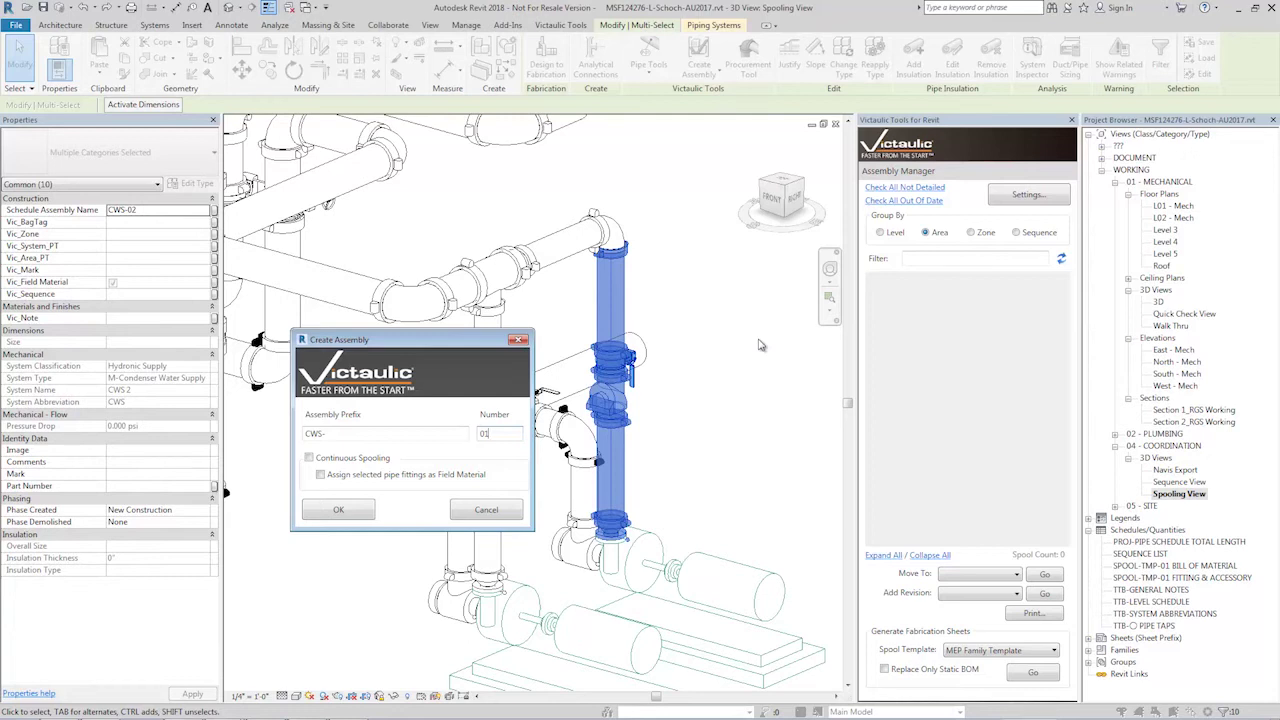
click(309, 458)
click(320, 474)
click(346, 511)
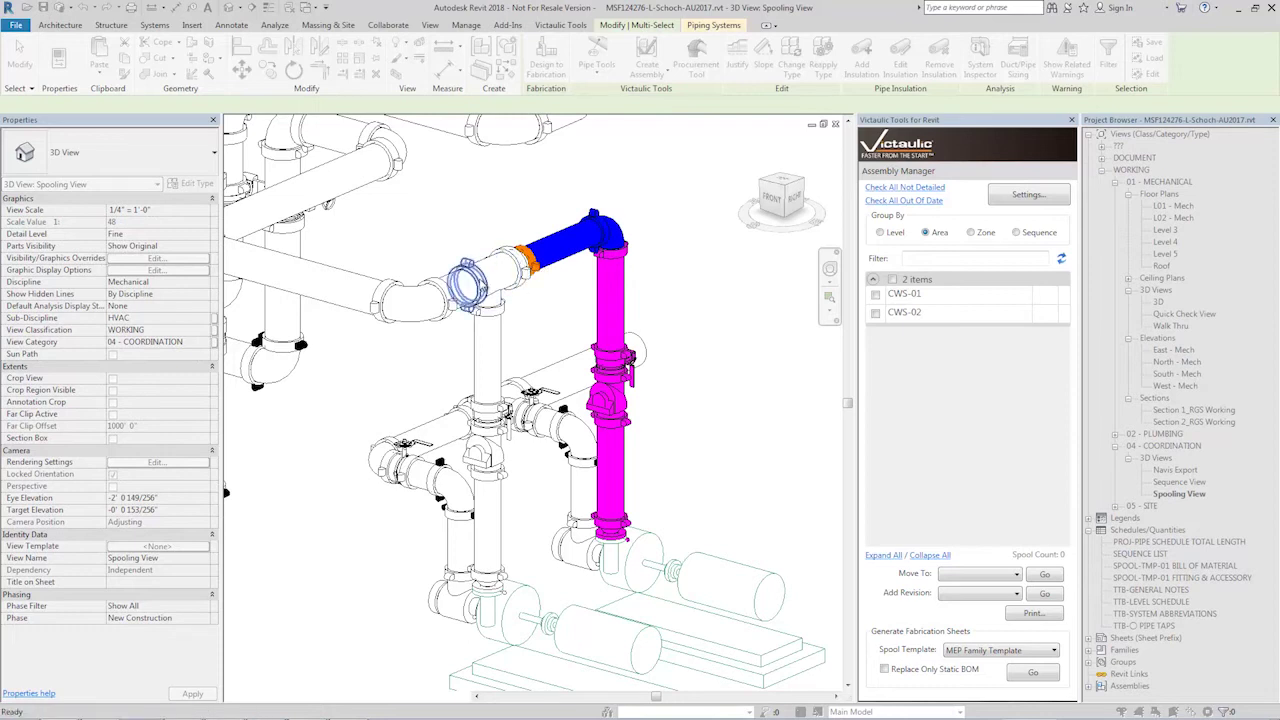
Step: Spool the pipe between couplings, the elbow coupling (CWS-05) and long horizontal pipe (CWS-06)
click(476, 283)
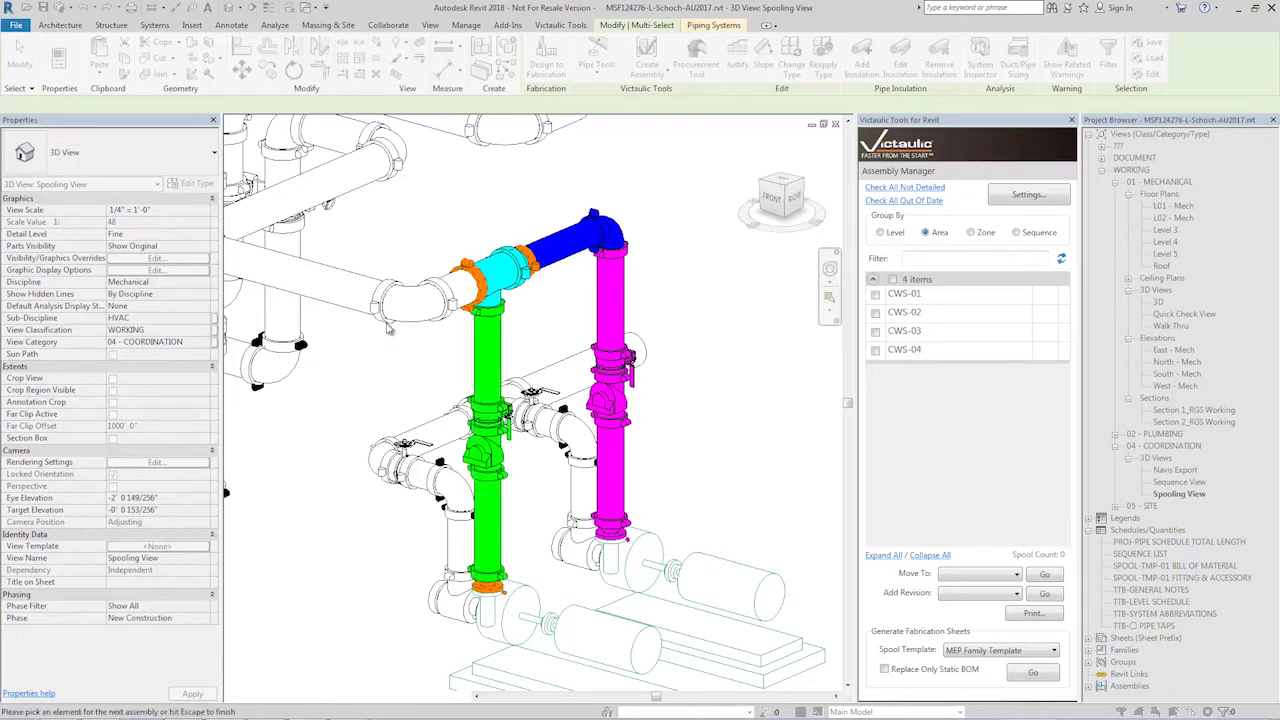
click(388, 300)
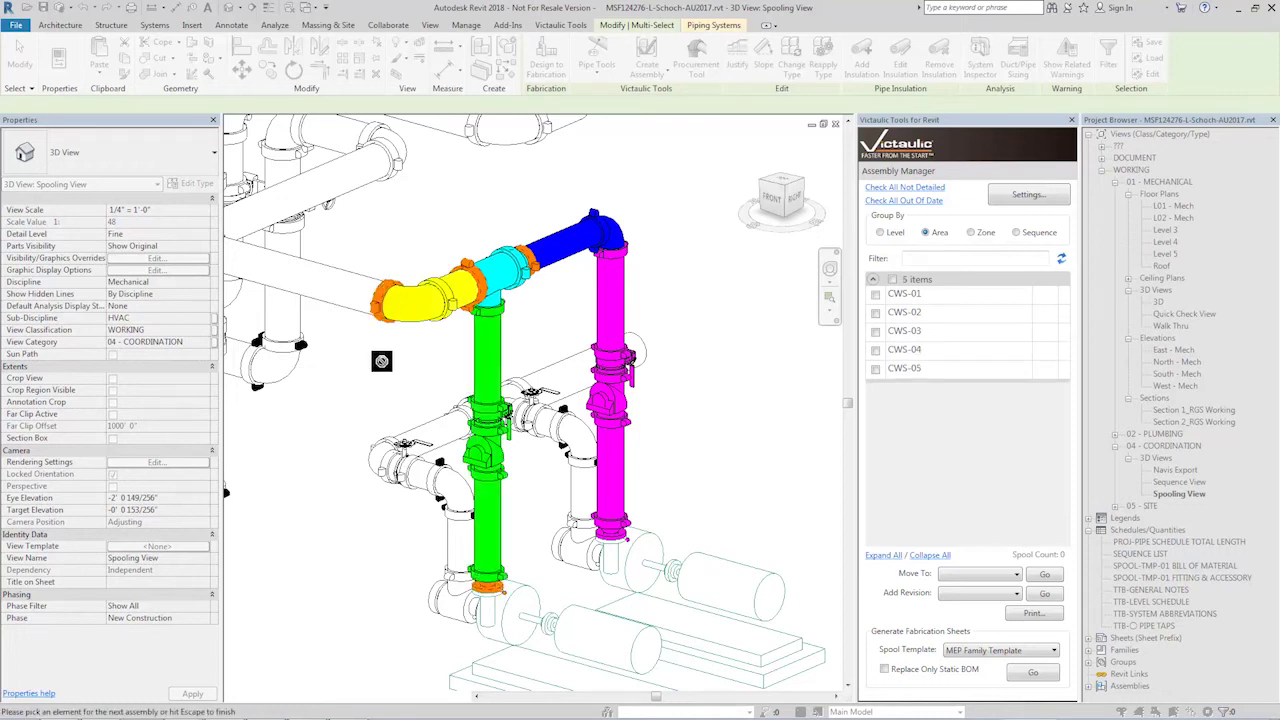
scroll(360, 348, down, 3)
middle_drag(270, 287, 345, 342)
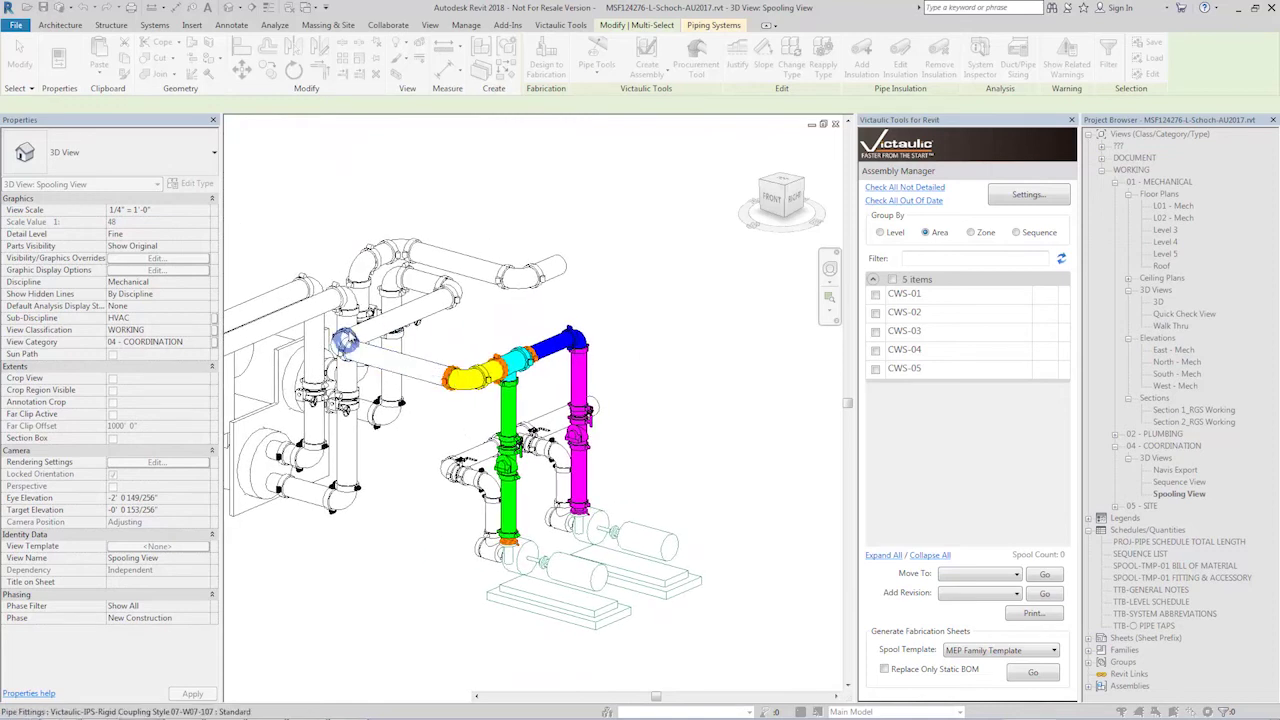
click(343, 341)
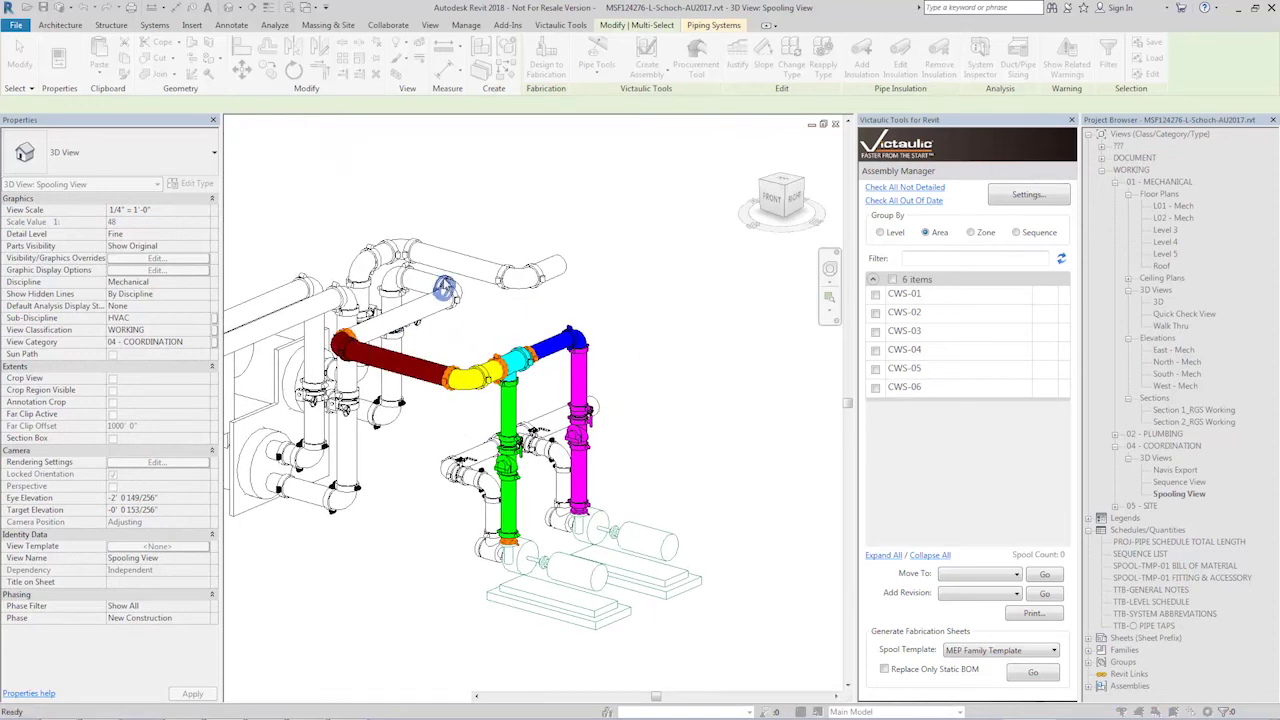
Step: Spool the olive pipe, orange elbow, purple pipe and next run as CWS-07 to CWS-10
click(445, 288)
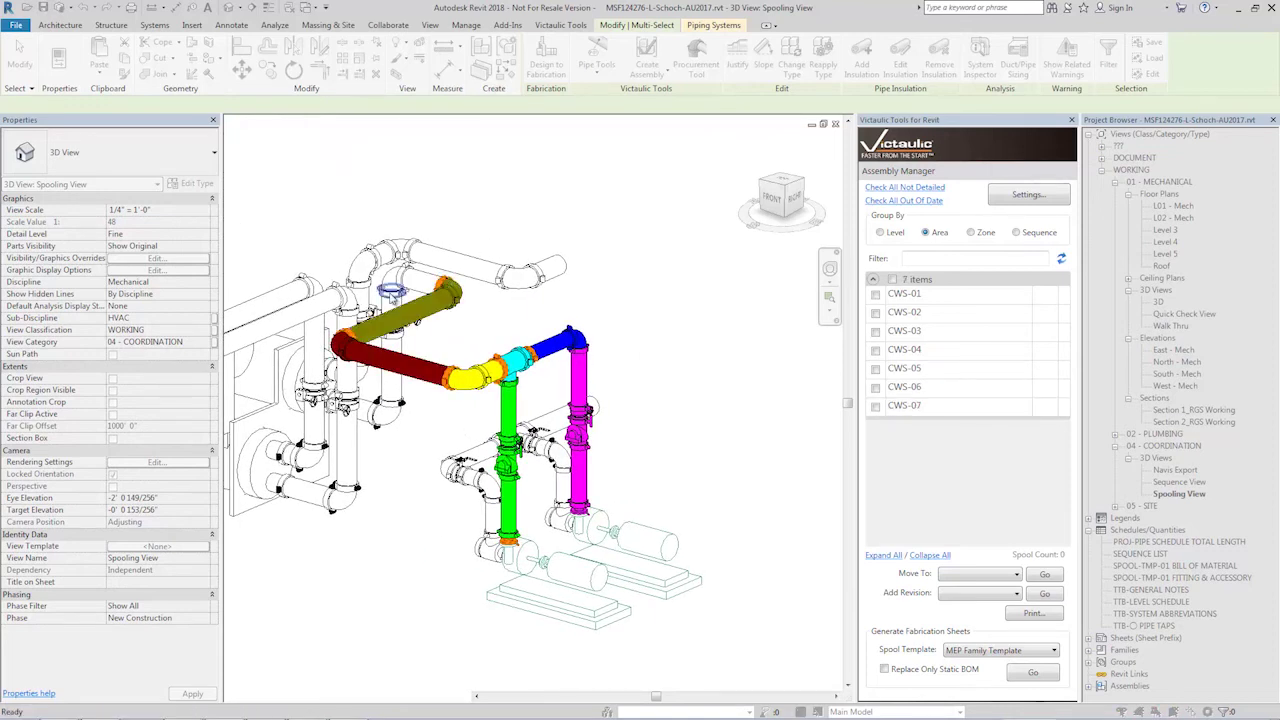
click(376, 414)
click(376, 414)
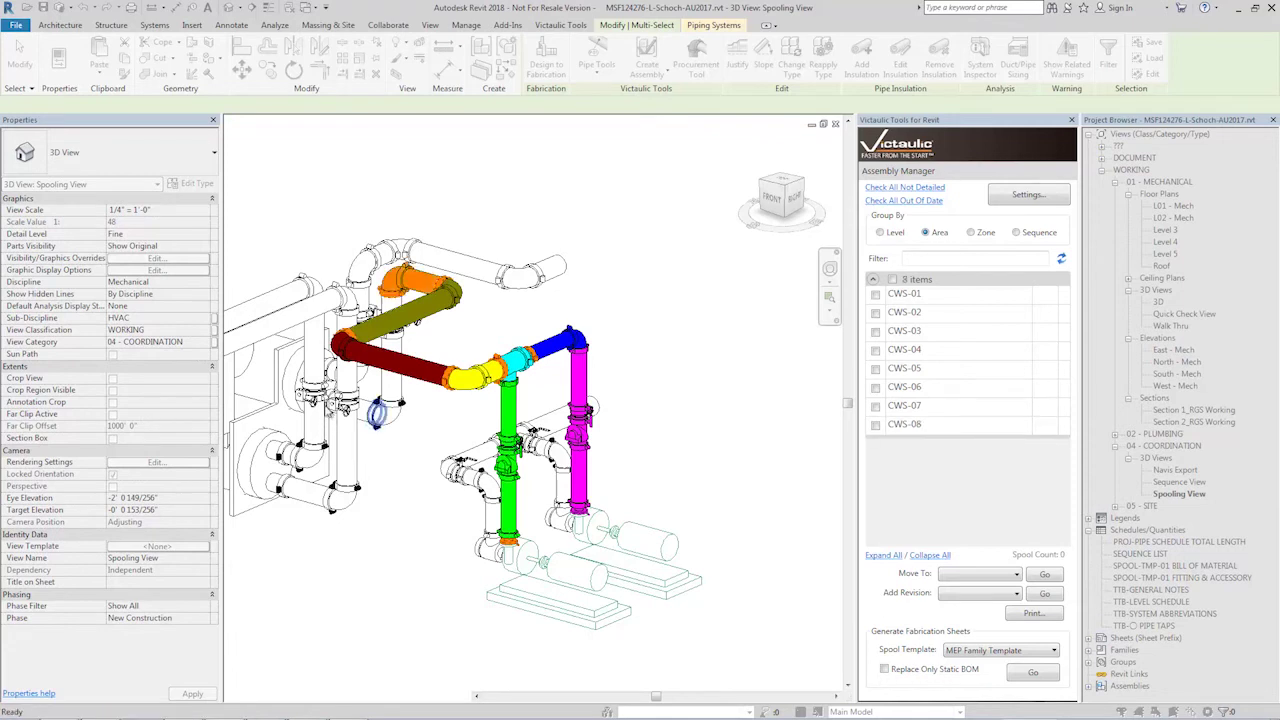
scroll(332, 418, up, 5)
click(348, 352)
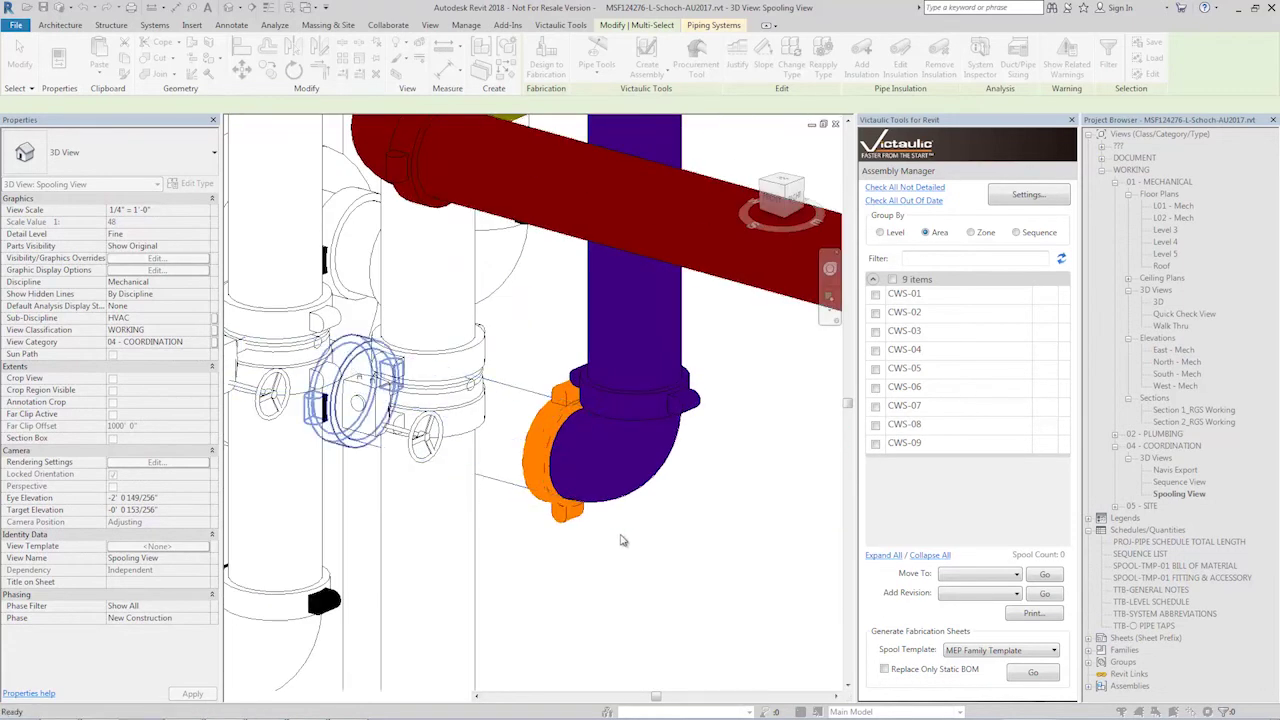
shift+middle_drag(666, 534, 686, 531)
scroll(694, 517, down, 6)
scroll(626, 523, up, 3)
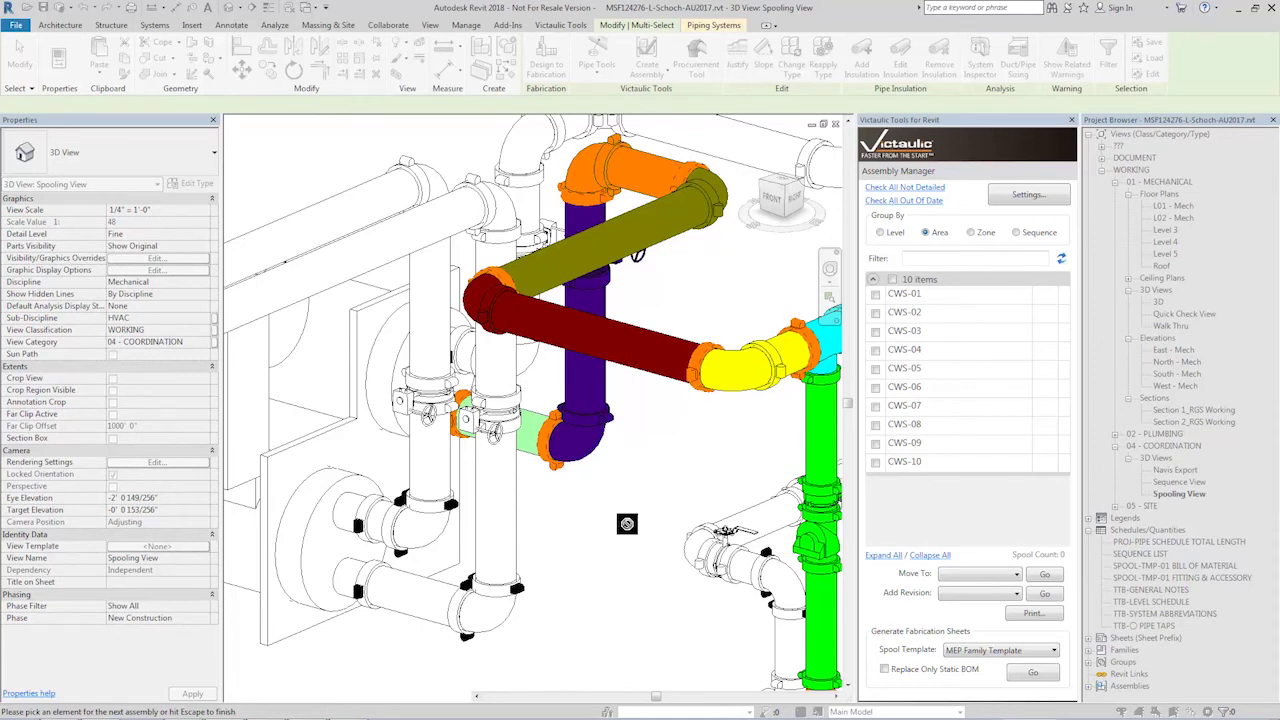
Step: Clear the CWS selection and select the connected chilled water return pipe run
scroll(624, 519, down, 5)
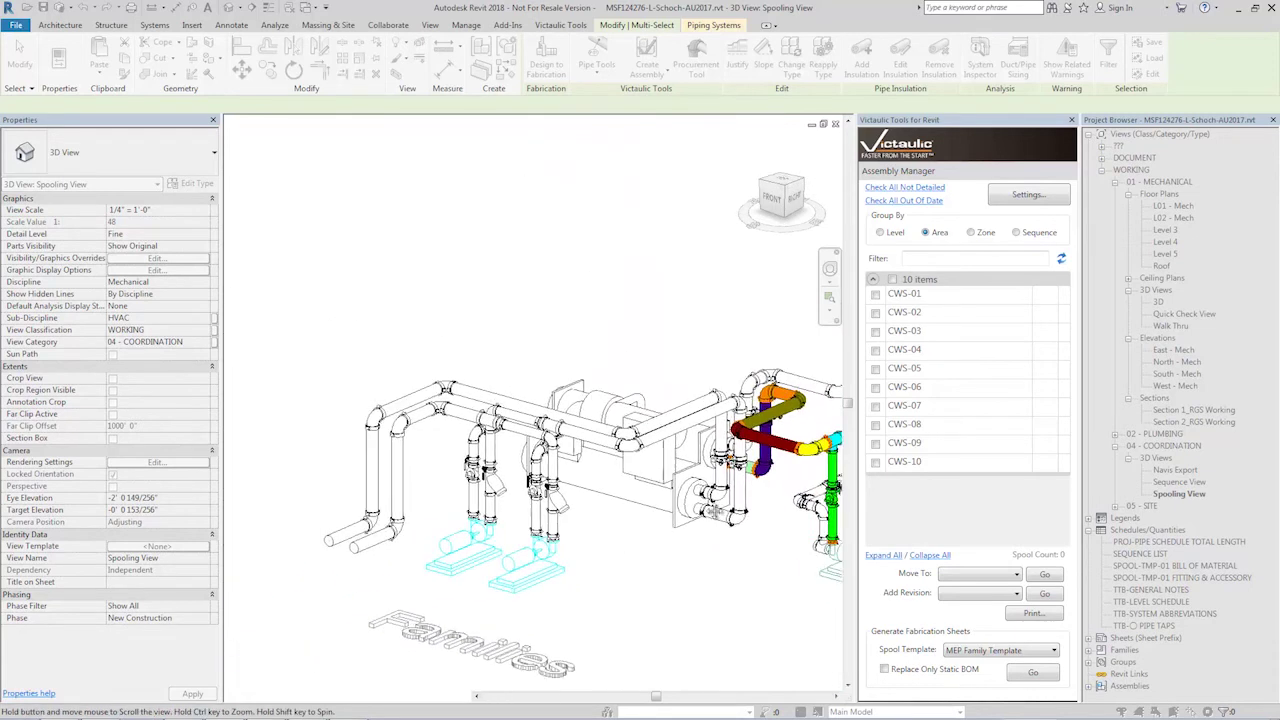
middle_drag(420, 515, 540, 450)
click(540, 450)
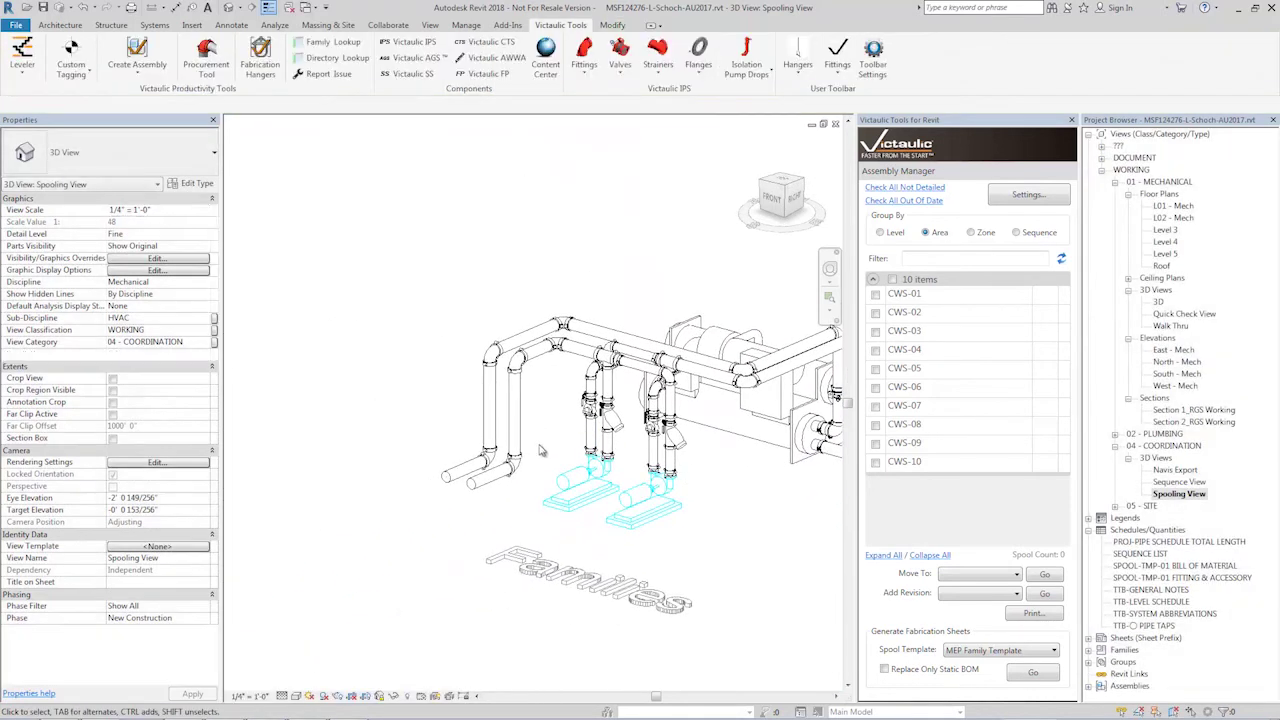
scroll(540, 450, up, 3)
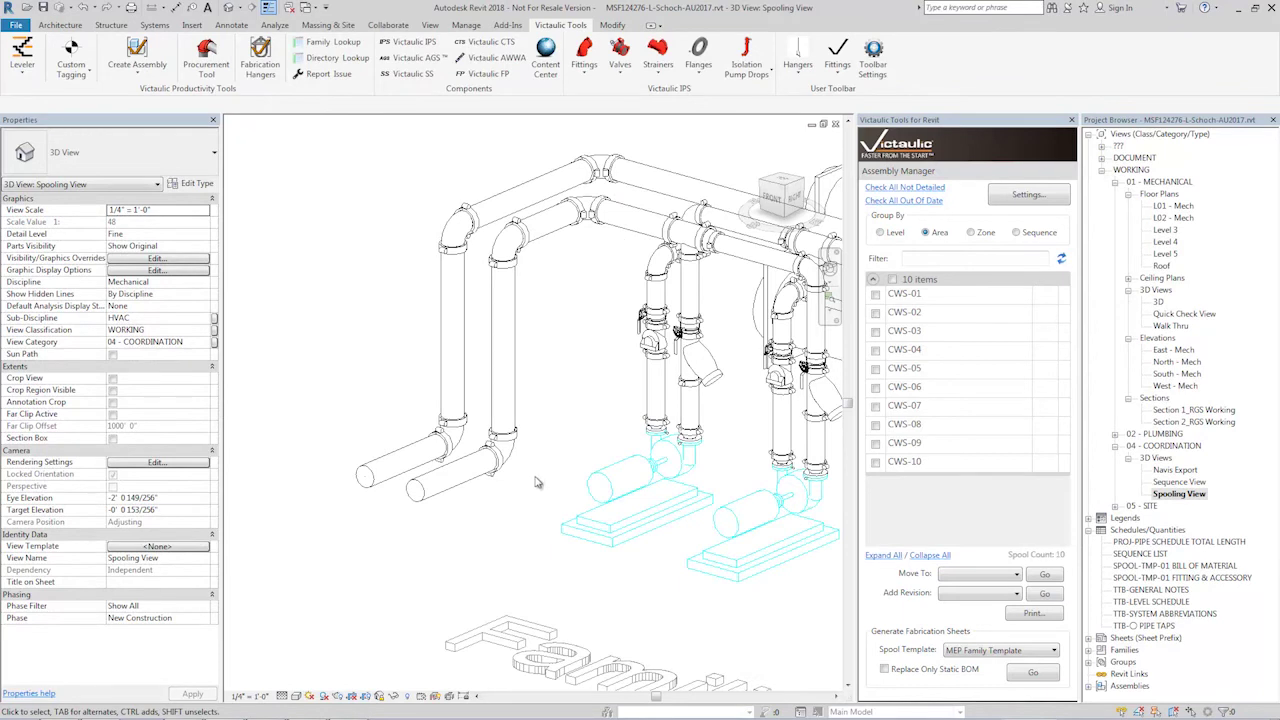
key(Tab)
click(502, 400)
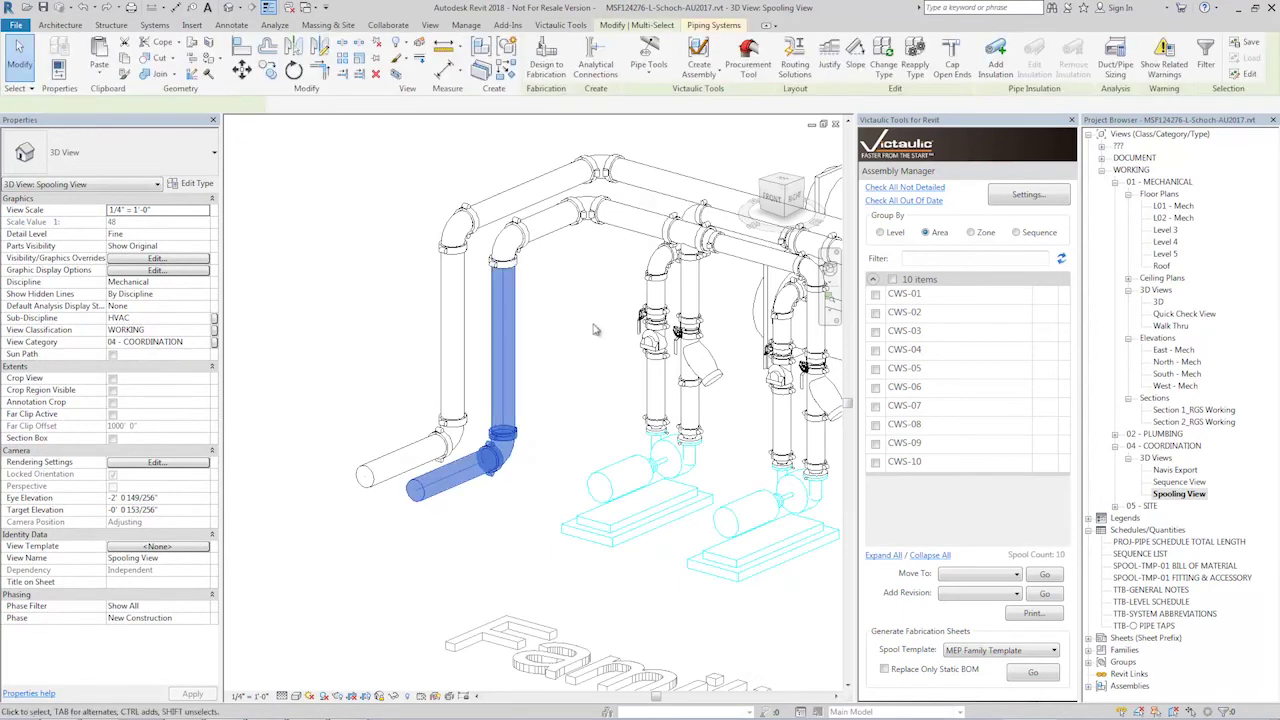
Step: Create CHWR- assembly 01 with Continuous Spooling and Field Material, then spool the right-hand riser
click(699, 60)
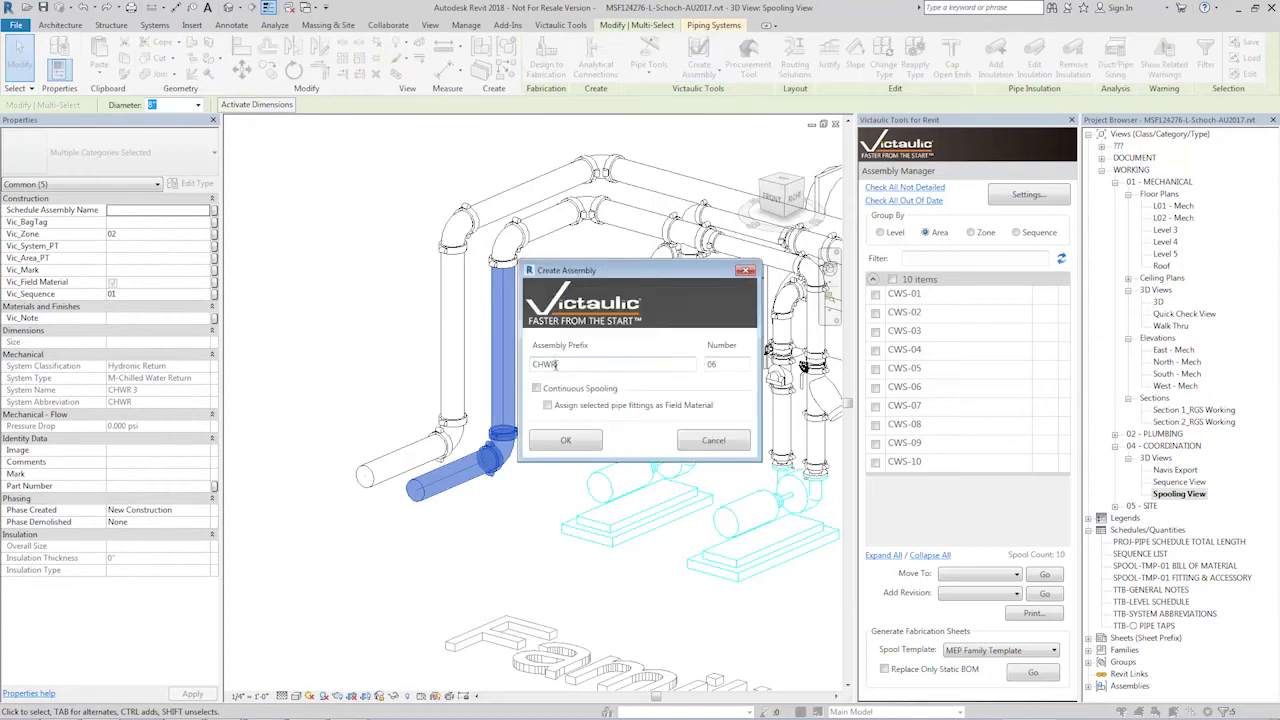
drag(560, 364, 530, 368)
double_click(733, 363)
text(01)
click(583, 391)
click(574, 408)
click(585, 441)
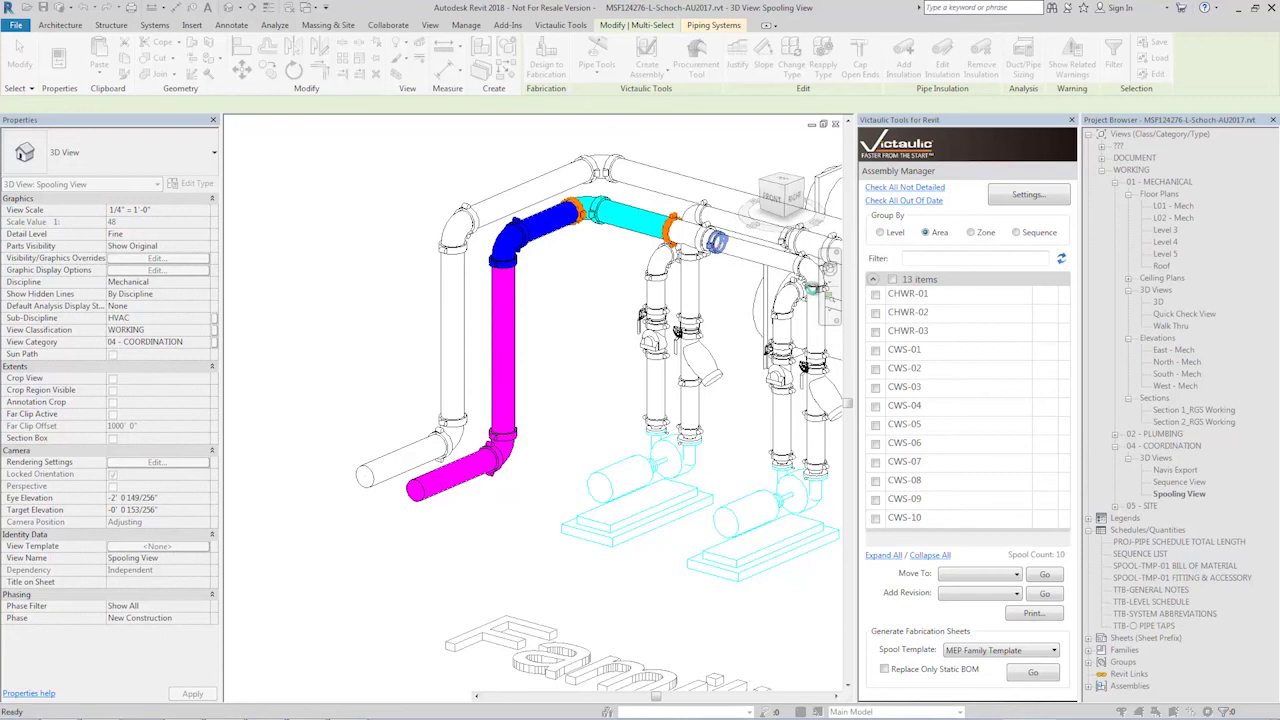
click(815, 472)
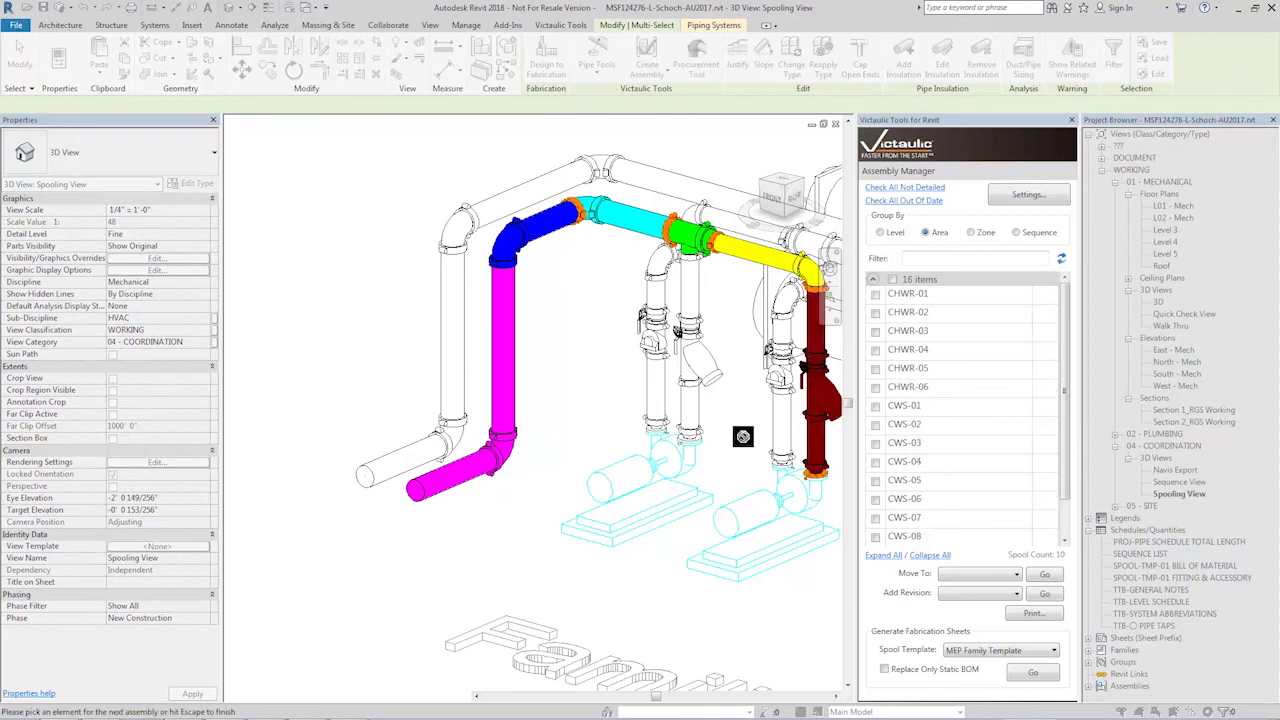
Step: Recentre the view on the spooled piping and end continuous spooling
middle_drag(743, 446, 657, 458)
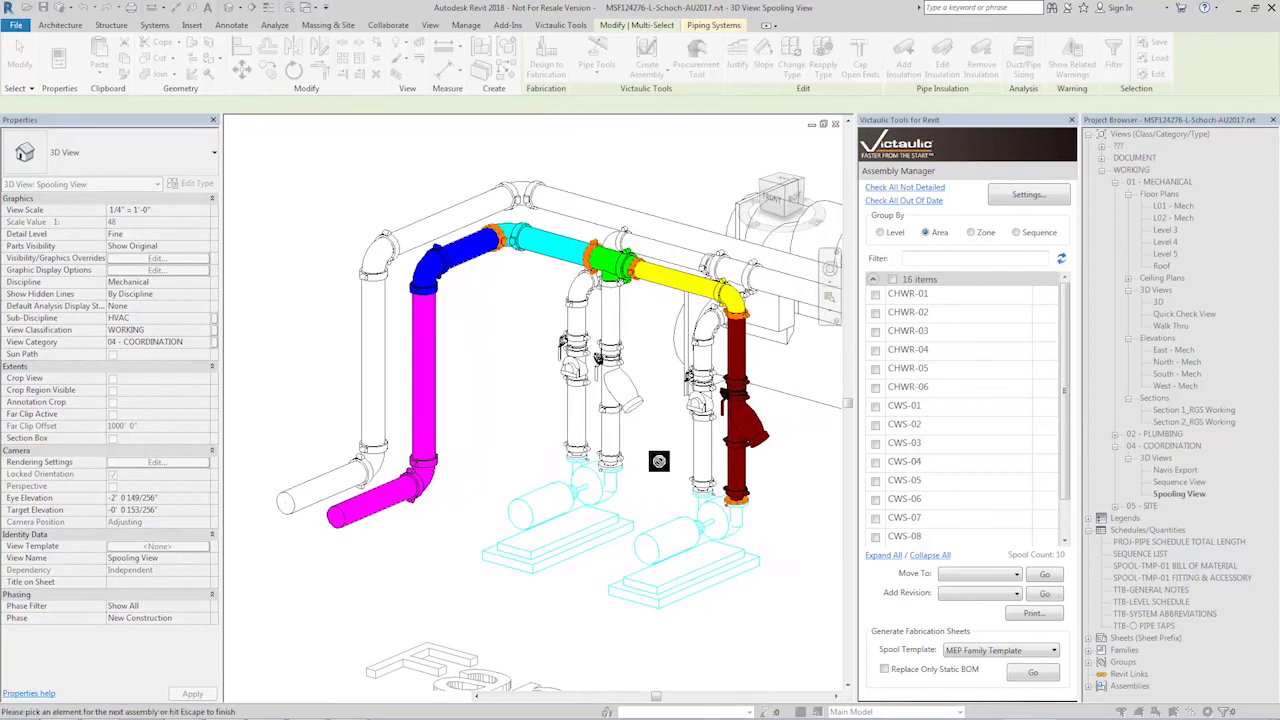
key(Escape)
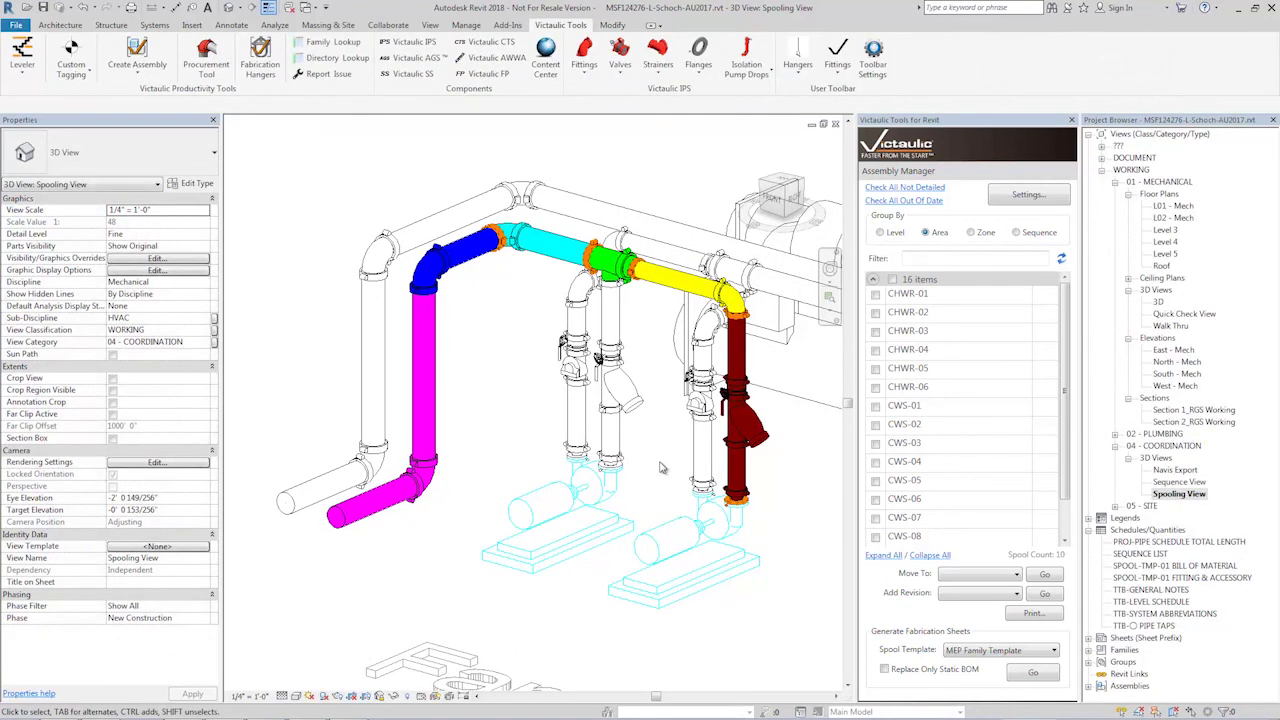